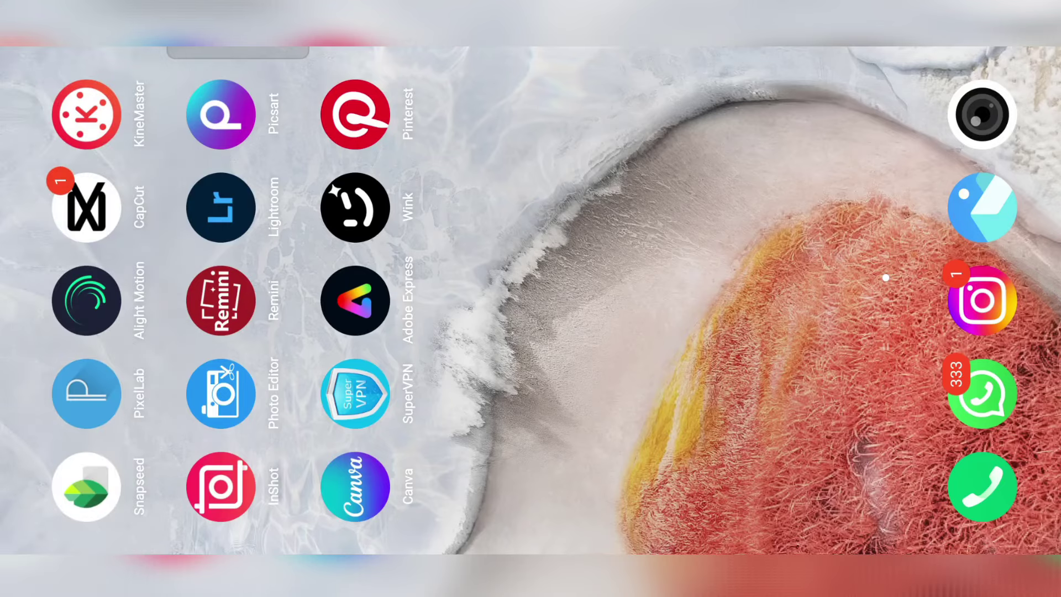
Launch Alight Motion, open the Full Project By Shiva Arts Official project, and scrub to 00:03:14.
click(86, 300)
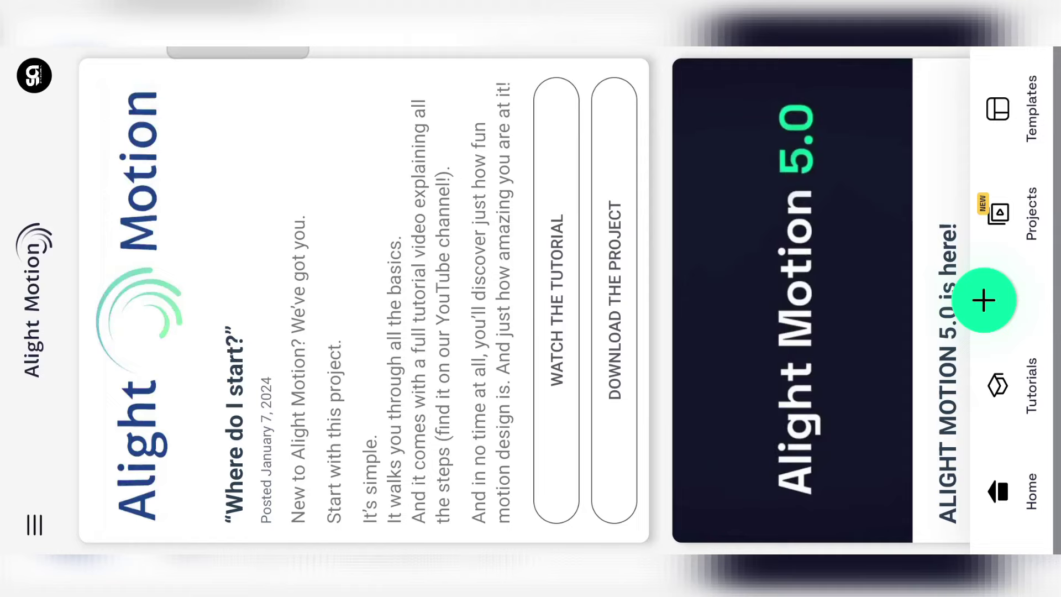
click(998, 214)
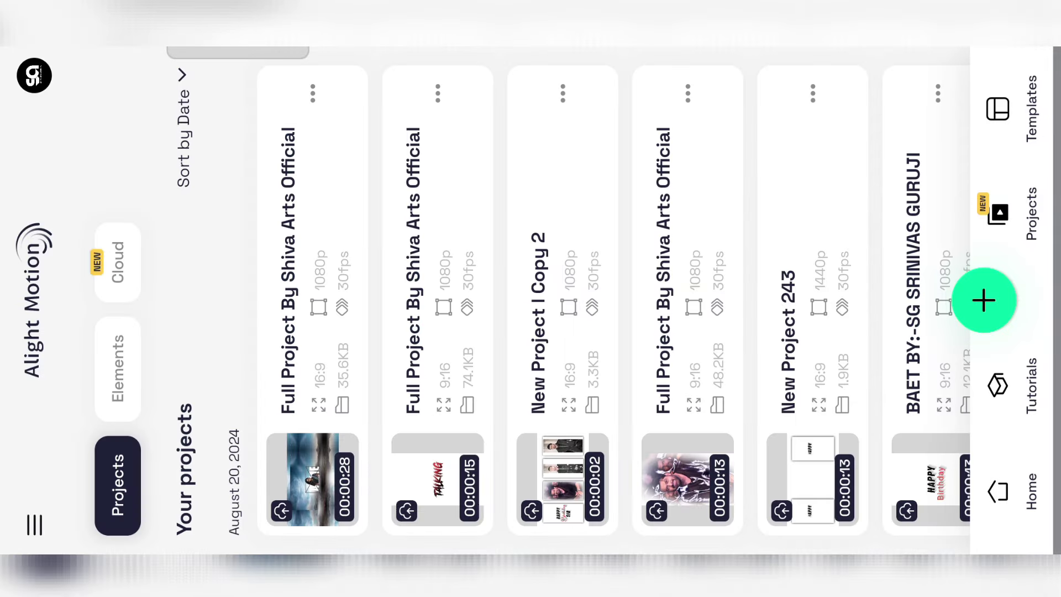
click(312, 298)
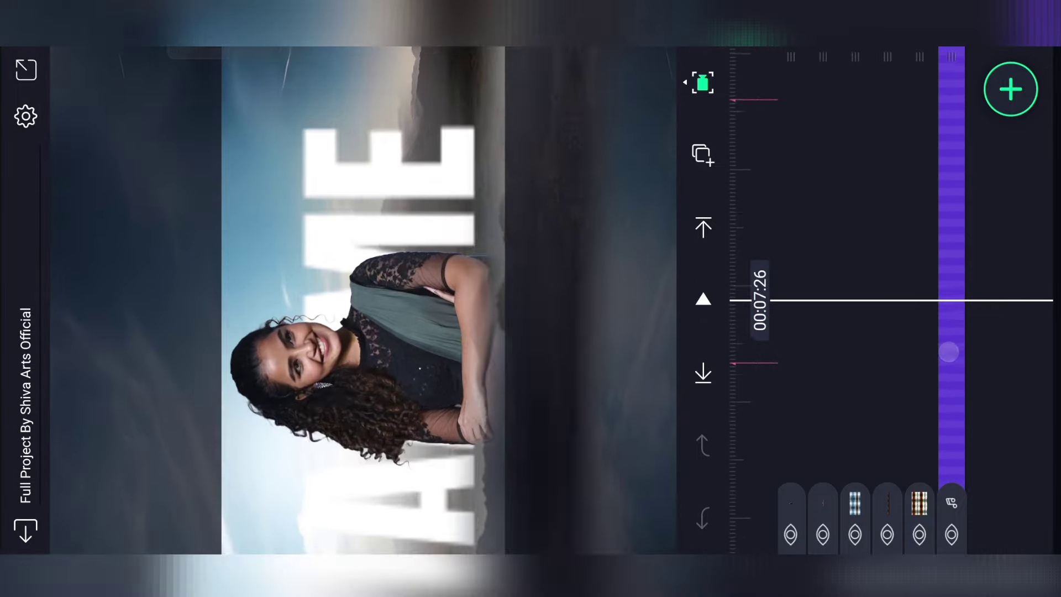
mouse_move(899, 190)
mouse_down()
mouse_move(984, 362)
mouse_move(964, 208)
mouse_move(985, 135)
mouse_move(928, 254)
mouse_move(923, 182)
mouse_move(919, 267)
mouse_up()
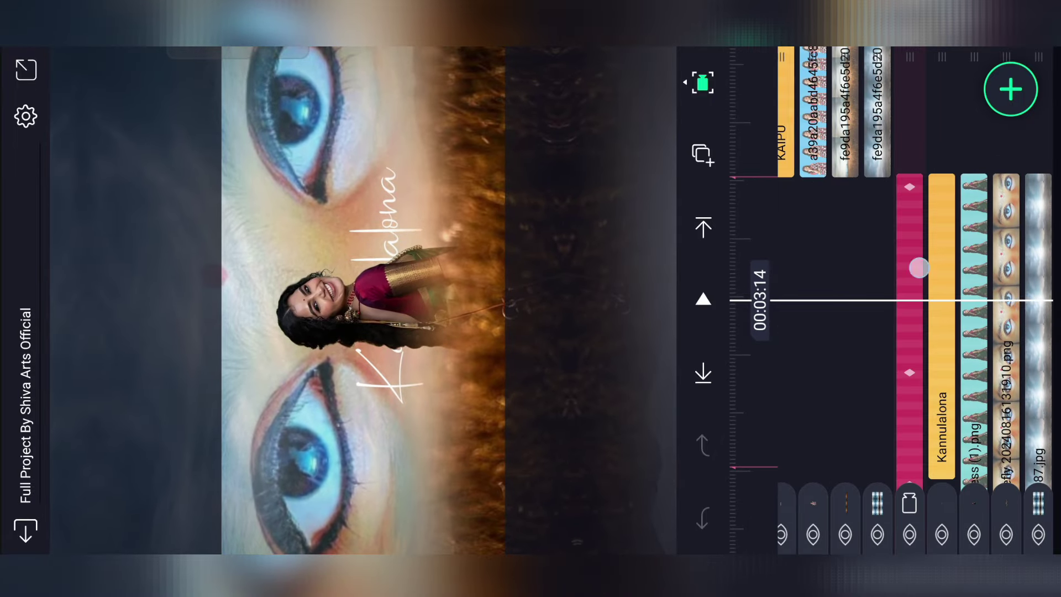
Switch the Kannulalona lyric text to the the-feeling.ttf font from the Downloads folder.
click(912, 267)
key(Escape)
click(936, 237)
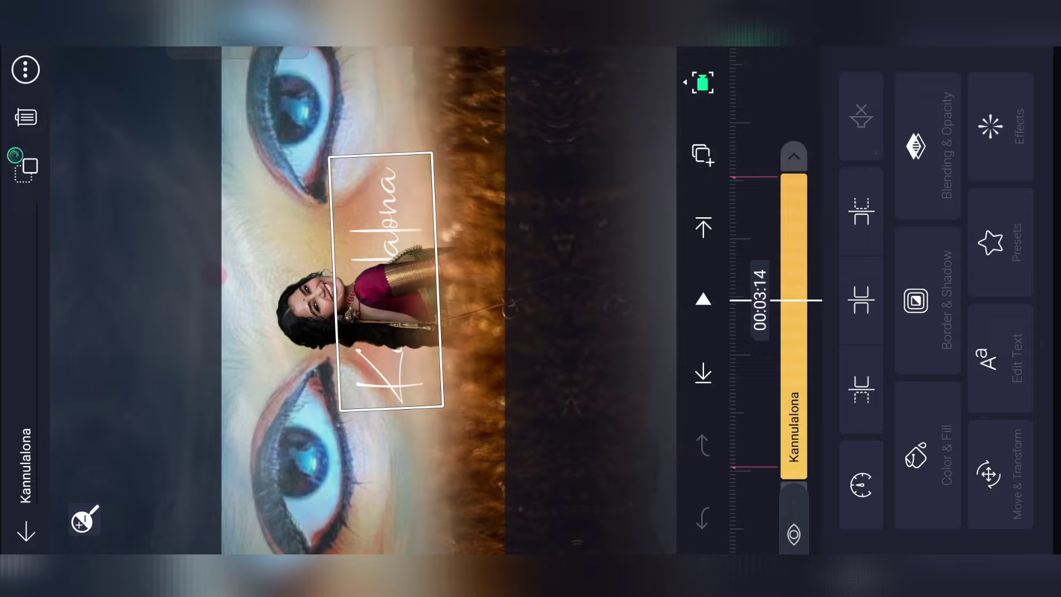
click(998, 365)
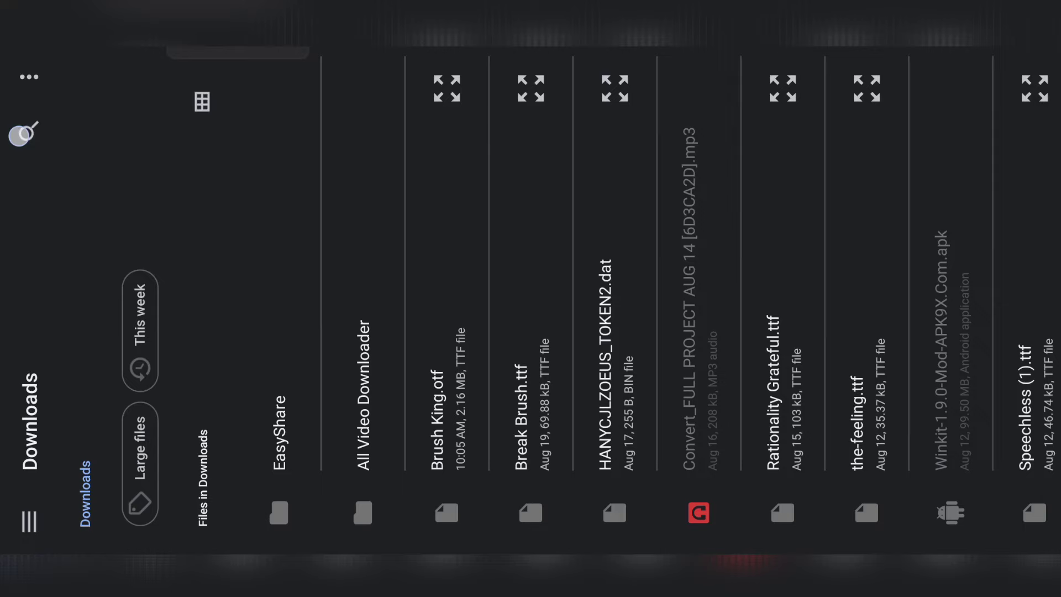
click(21, 133)
text(th)
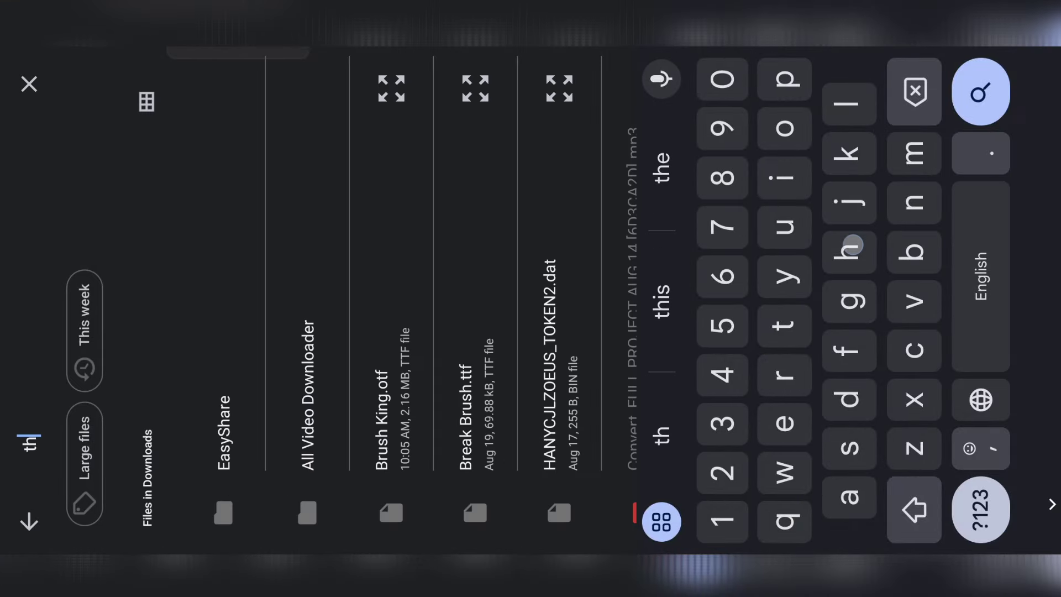
text(a)
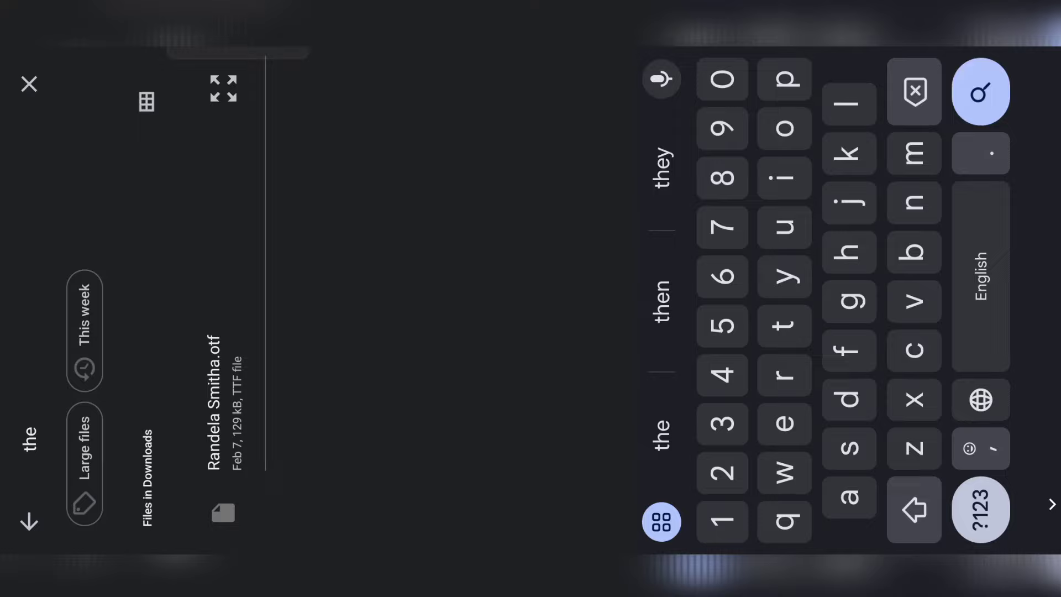
click(227, 387)
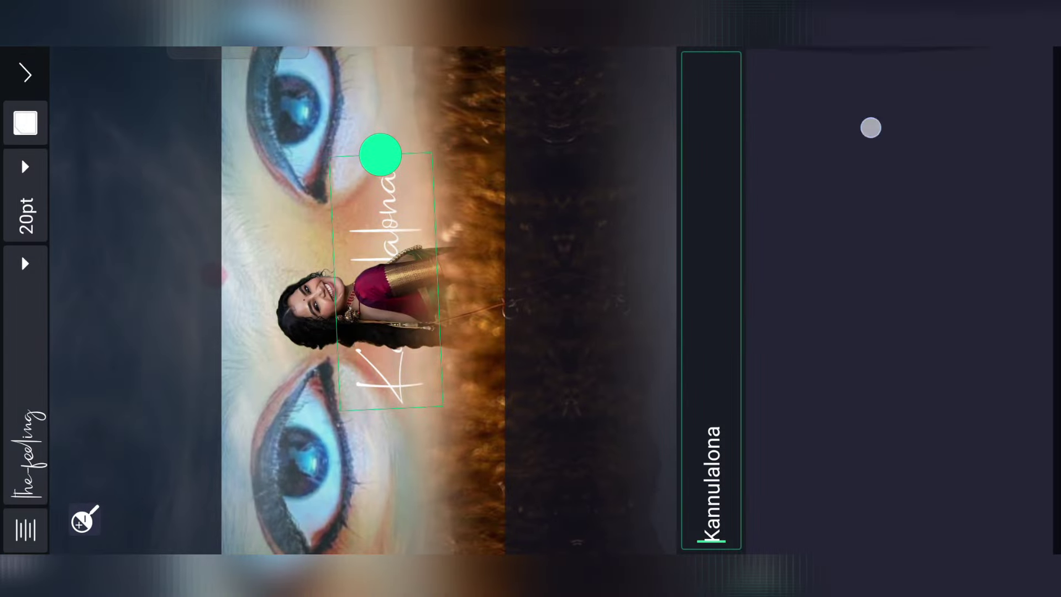
click(869, 126)
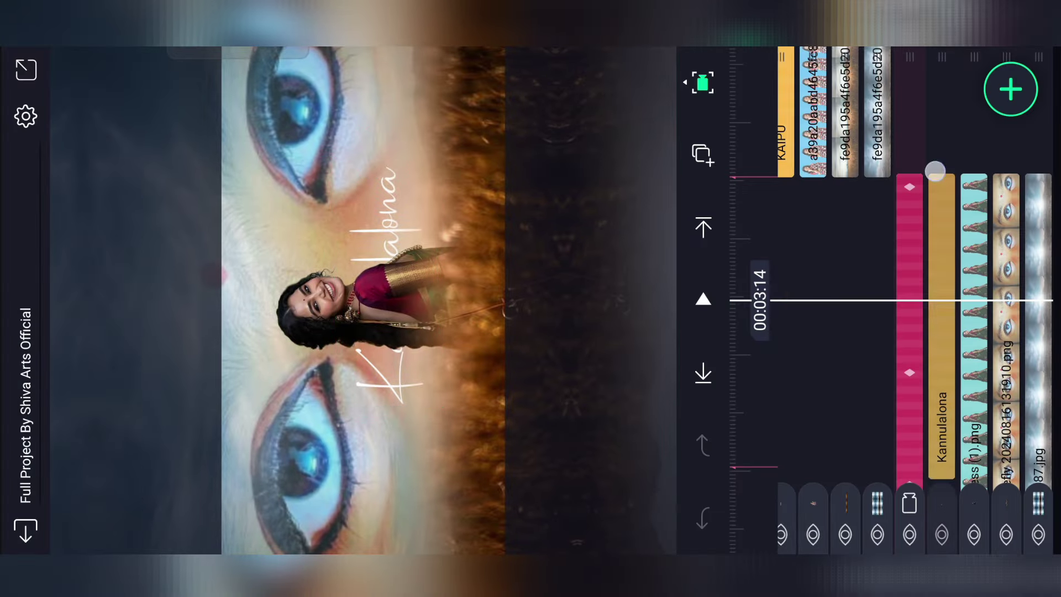
mouse_move(935, 170)
mouse_down()
mouse_move(973, 204)
mouse_move(973, 177)
mouse_up()
Inspect the adobe_express photo layer and scrub through later lyric scenes.
click(976, 249)
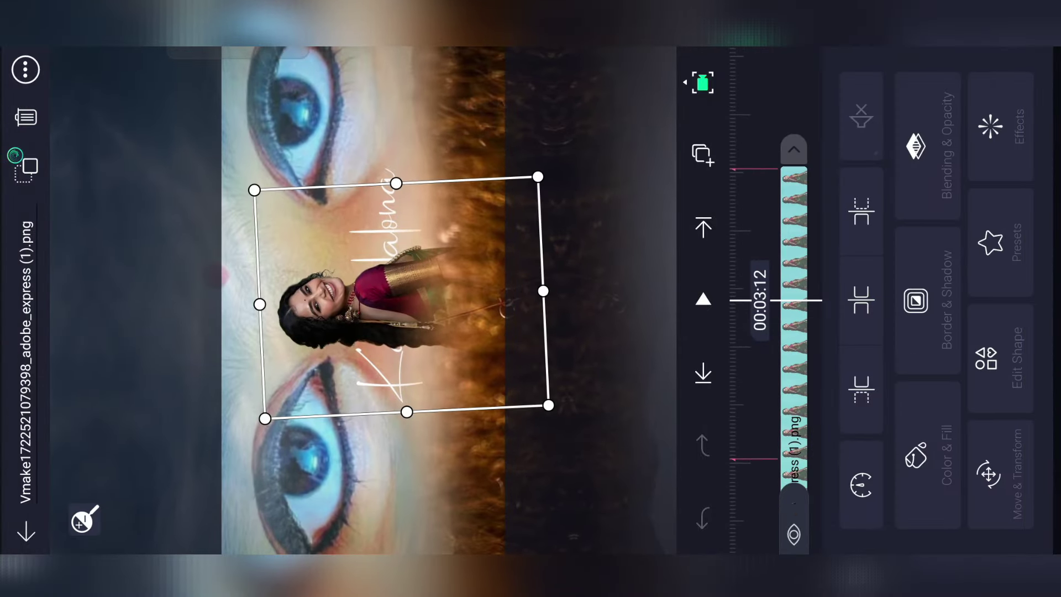
click(956, 249)
drag(957, 248, 957, 220)
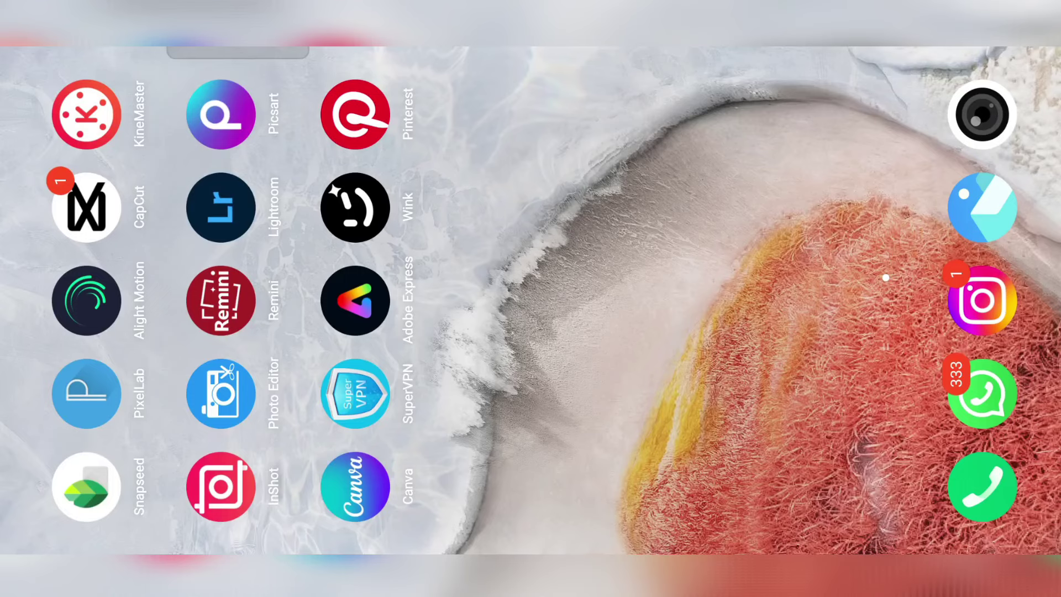
Use Adobe Express's Remove background on the blue-saree portrait, then return to Alight Motion.
click(355, 301)
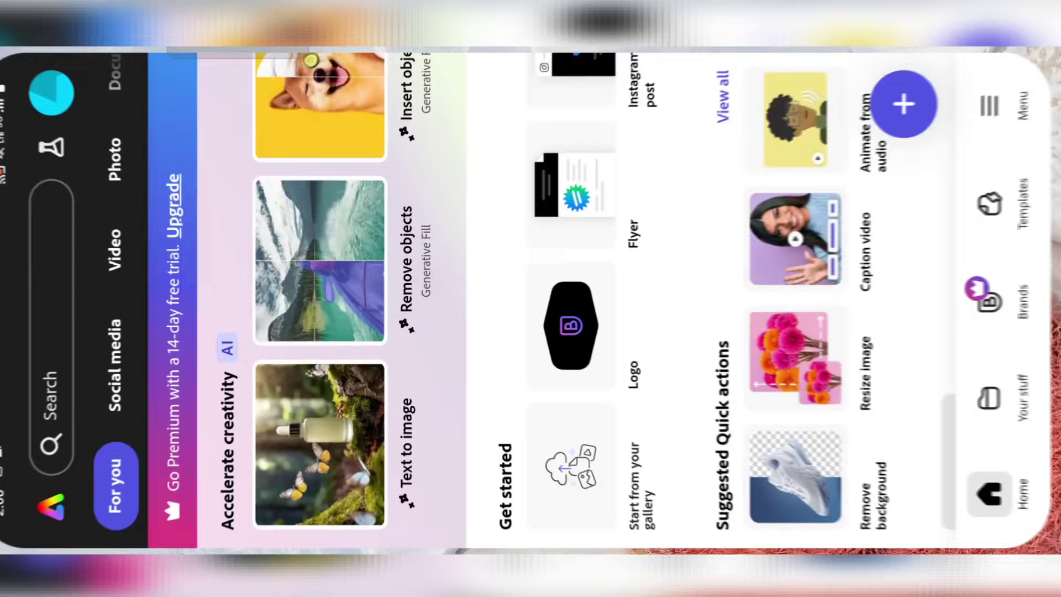
scroll(498, 298, down, 3)
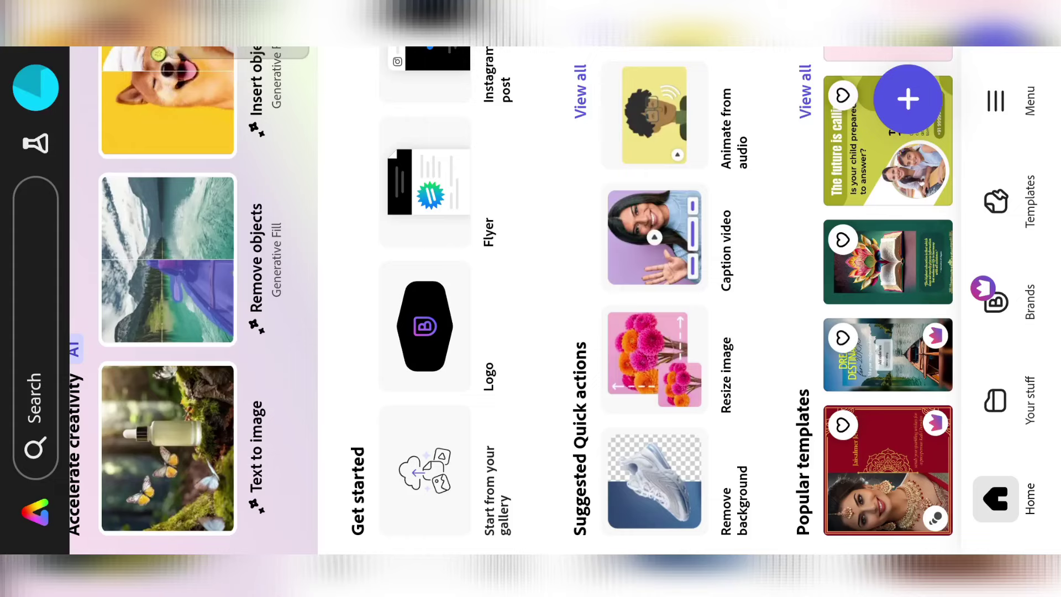
click(426, 469)
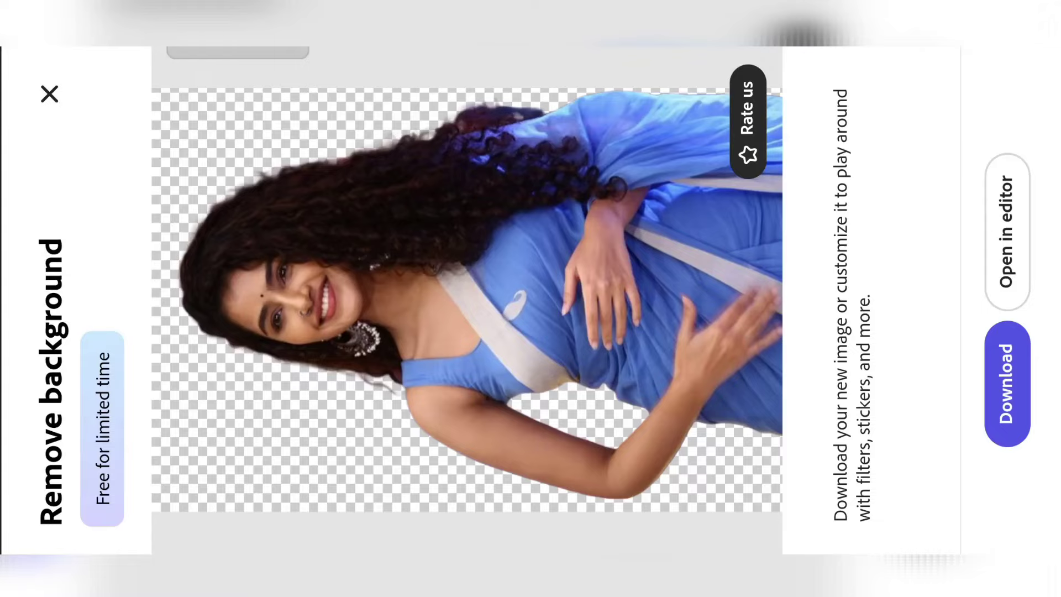
drag(958, 298, 886, 278)
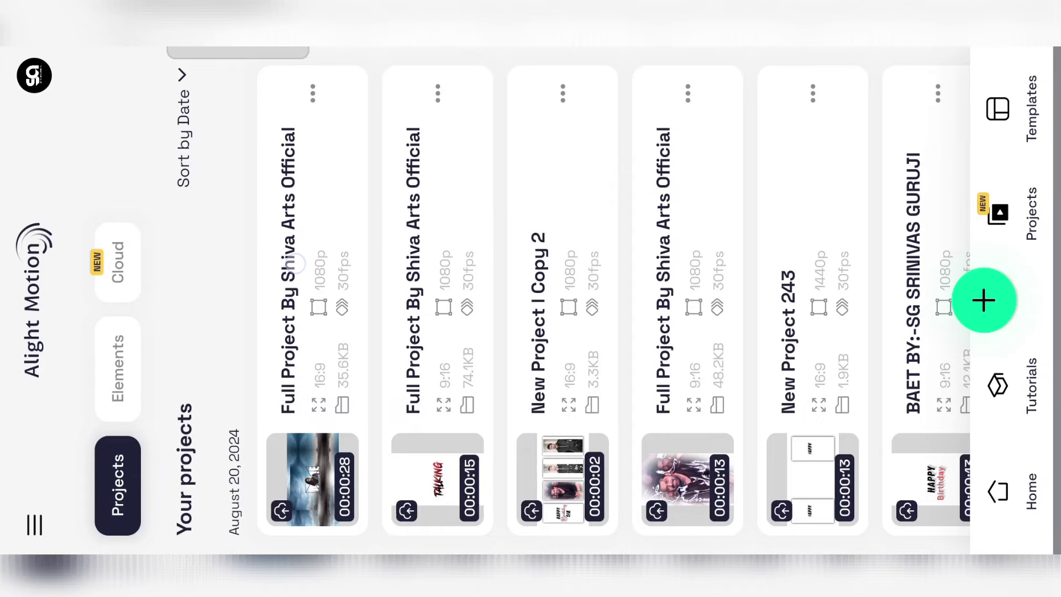
Reopen the Shiva Arts project and open Color & Fill for the woman's photo in the eyes scene.
click(313, 304)
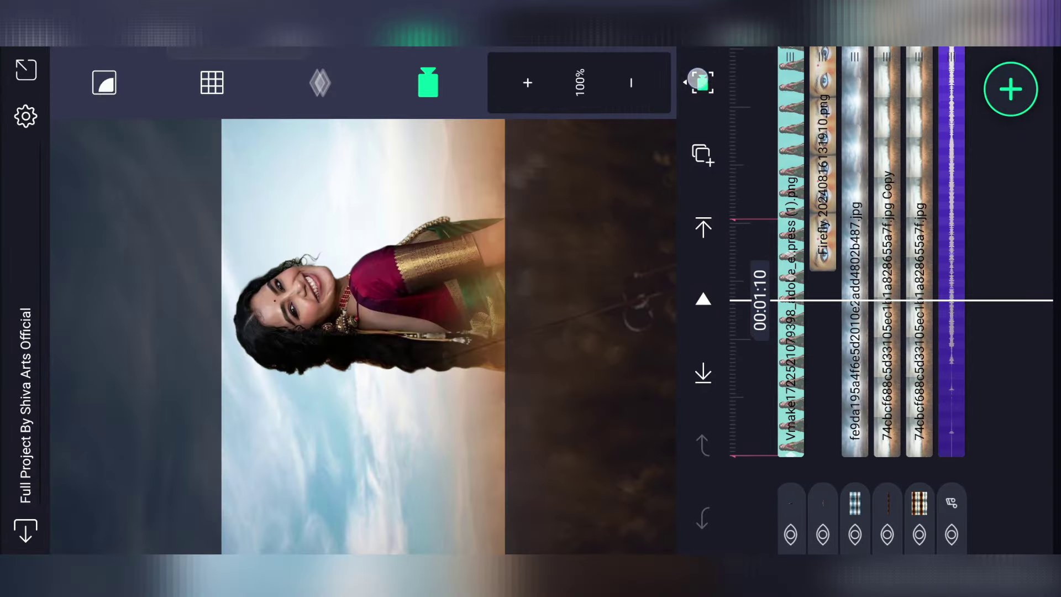
mouse_move(959, 216)
mouse_down()
mouse_move(938, 183)
mouse_move(954, 147)
mouse_move(966, 234)
mouse_up()
click(791, 248)
click(908, 449)
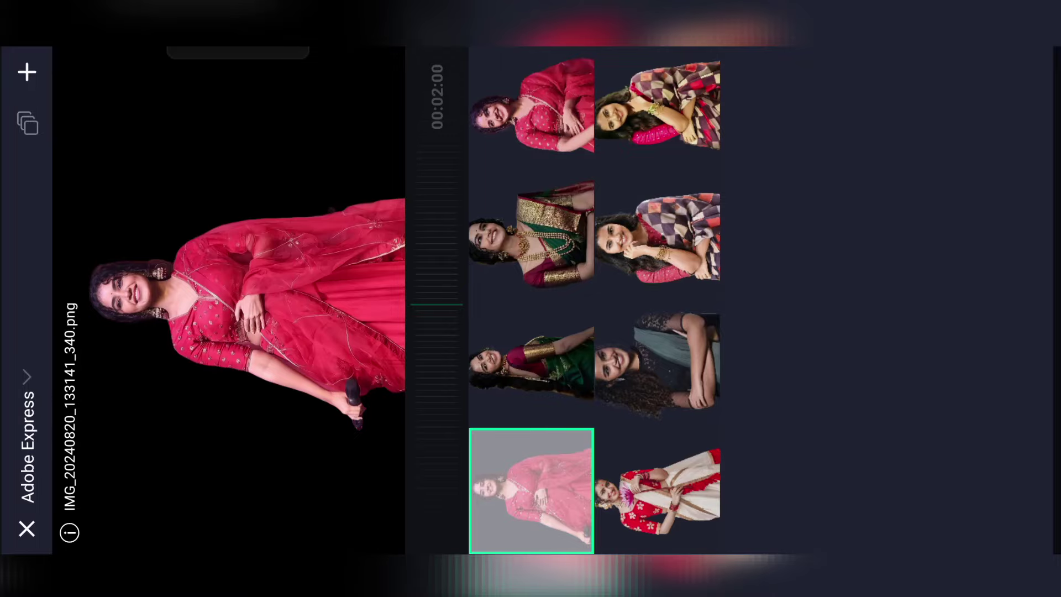
Swap the eyes-scene photo for the red-and-white floral saree cutout.
click(664, 469)
click(26, 72)
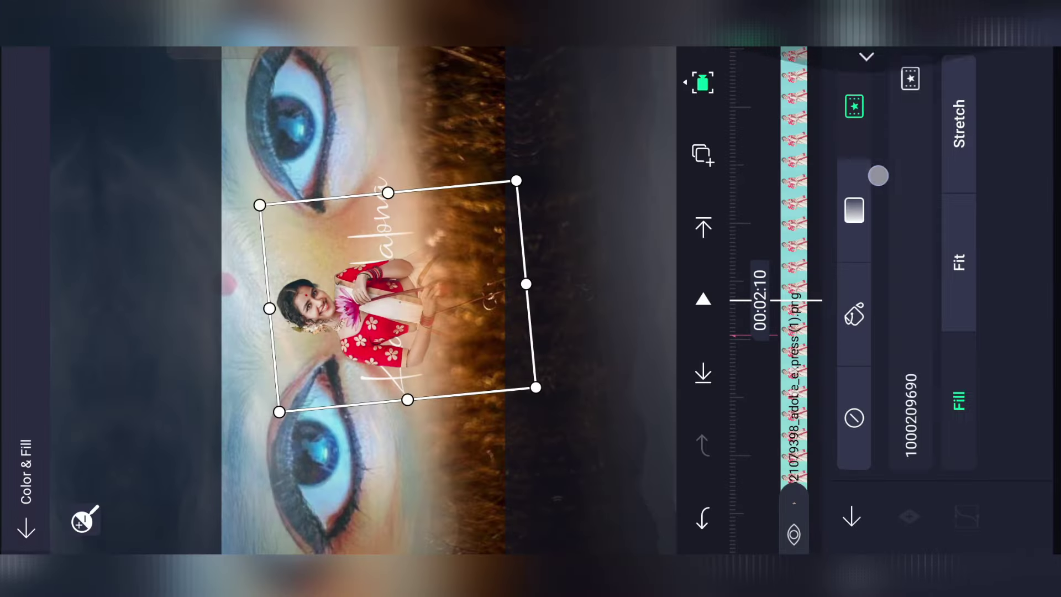
click(26, 528)
mouse_move(977, 442)
mouse_down()
mouse_move(977, 289)
mouse_move(989, 410)
mouse_up()
mouse_move(969, 371)
mouse_down()
mouse_move(940, 272)
mouse_move(965, 310)
mouse_move(964, 337)
mouse_move(970, 280)
mouse_up()
Enlarge the red-and-white saree photo using Move & Transform scale.
click(788, 216)
click(964, 491)
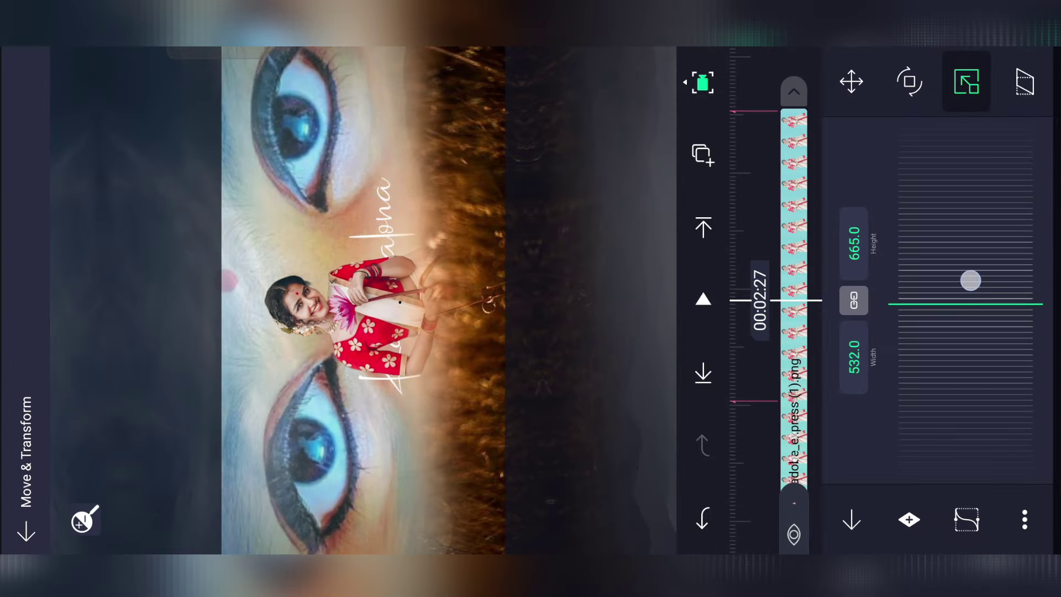
mouse_move(991, 352)
mouse_down()
mouse_move(955, 284)
mouse_move(927, 184)
mouse_up()
click(26, 532)
mouse_move(975, 299)
mouse_down()
mouse_move(943, 166)
mouse_move(975, 392)
mouse_move(935, 268)
mouse_up()
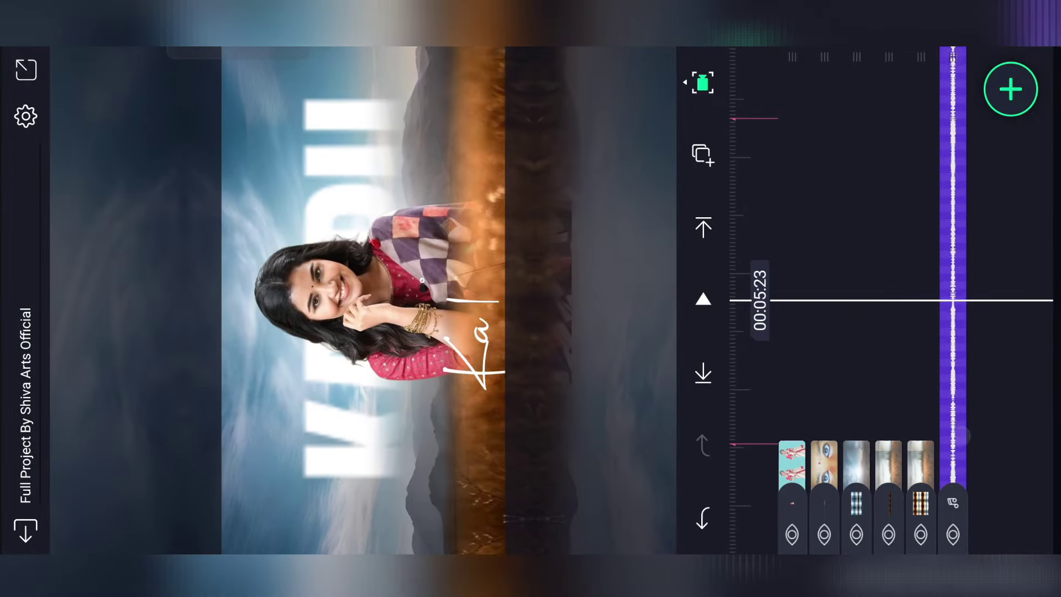
Replace the KAIPU scene's checkered-saree photo with the green-and-gold saree cutout.
drag(999, 279, 862, 242)
click(980, 256)
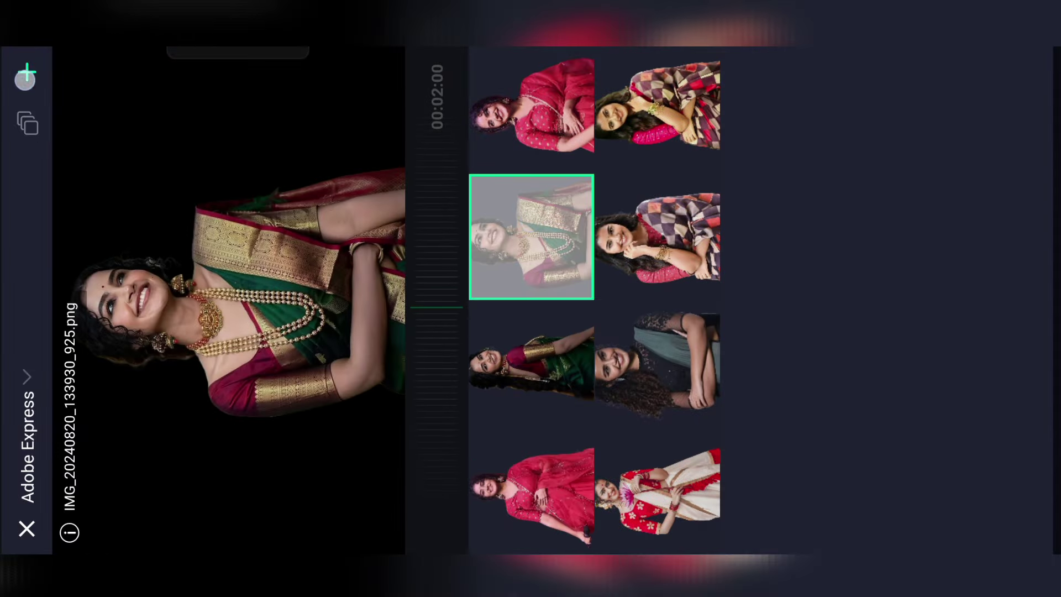
click(27, 72)
click(26, 532)
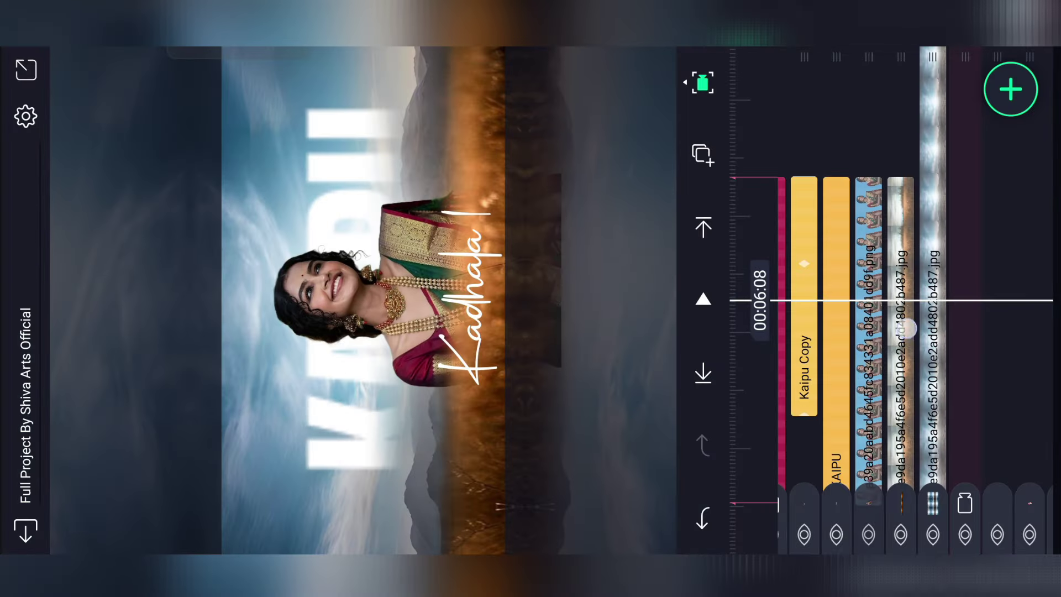
Enlarge the green-and-gold saree photo and shift it slightly into place.
drag(912, 193, 912, 442)
drag(912, 193, 912, 442)
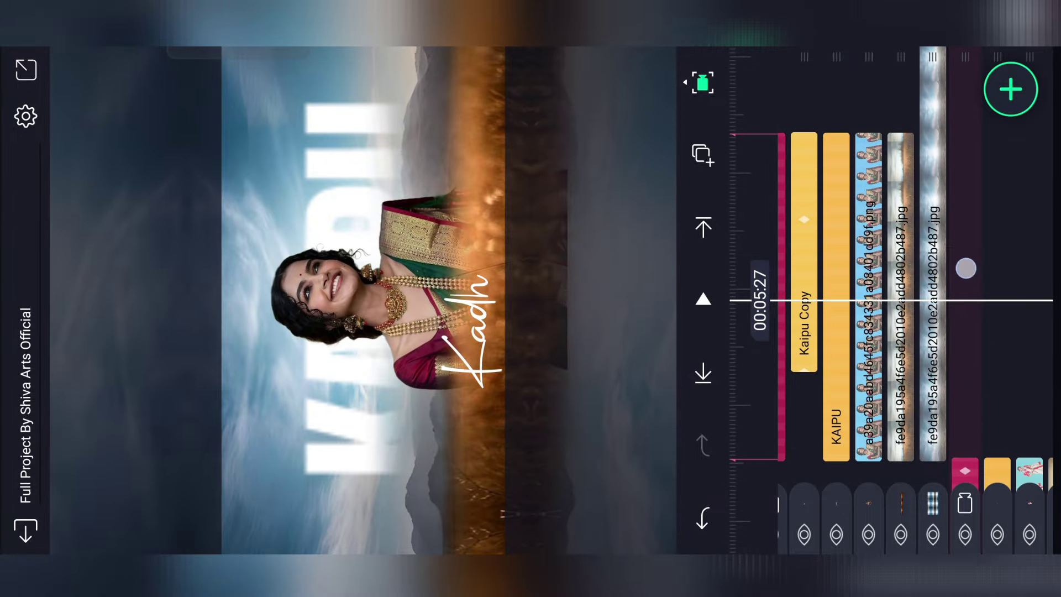
click(867, 331)
drag(307, 236, 273, 227)
drag(539, 267, 538, 288)
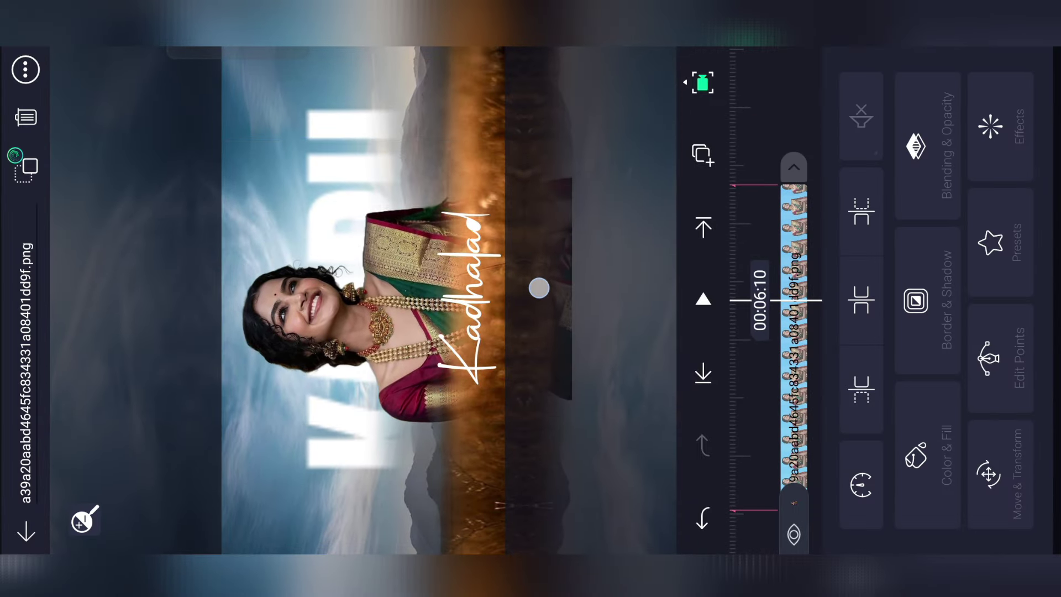
click(869, 129)
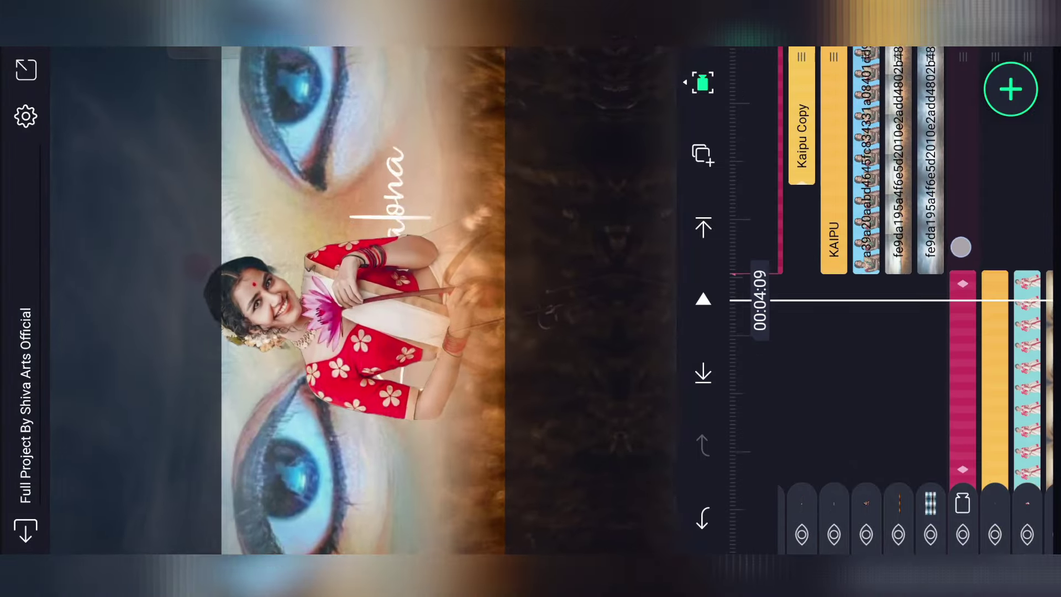
mouse_move(959, 243)
mouse_down()
mouse_move(974, 386)
mouse_move(957, 325)
mouse_move(975, 418)
mouse_move(923, 213)
mouse_move(969, 367)
mouse_up()
Replace the AAME scene's woman-in-black photo with the checkered-saree cutout.
click(794, 253)
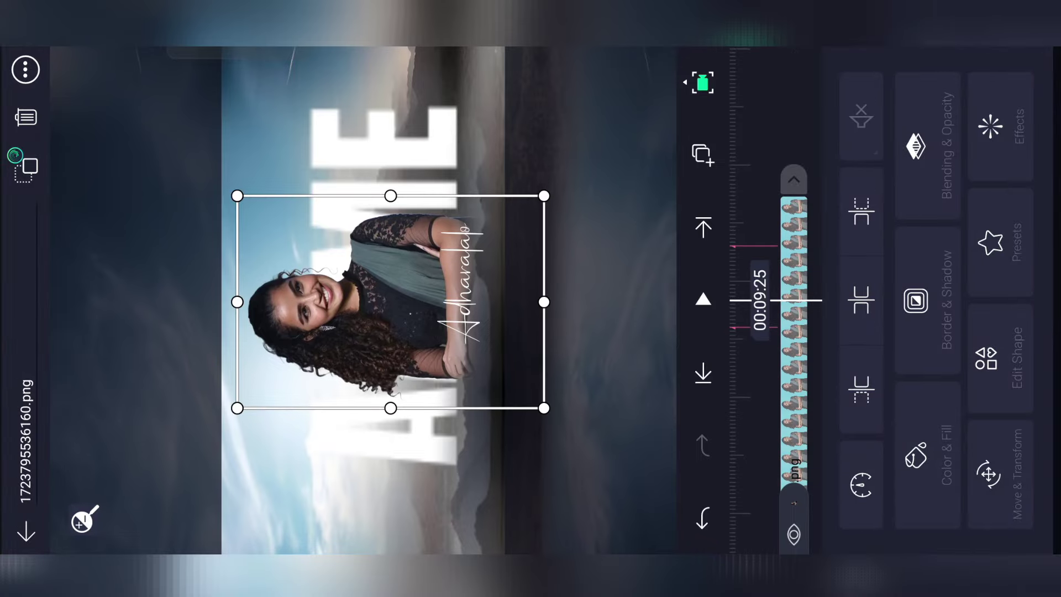
click(918, 468)
click(912, 387)
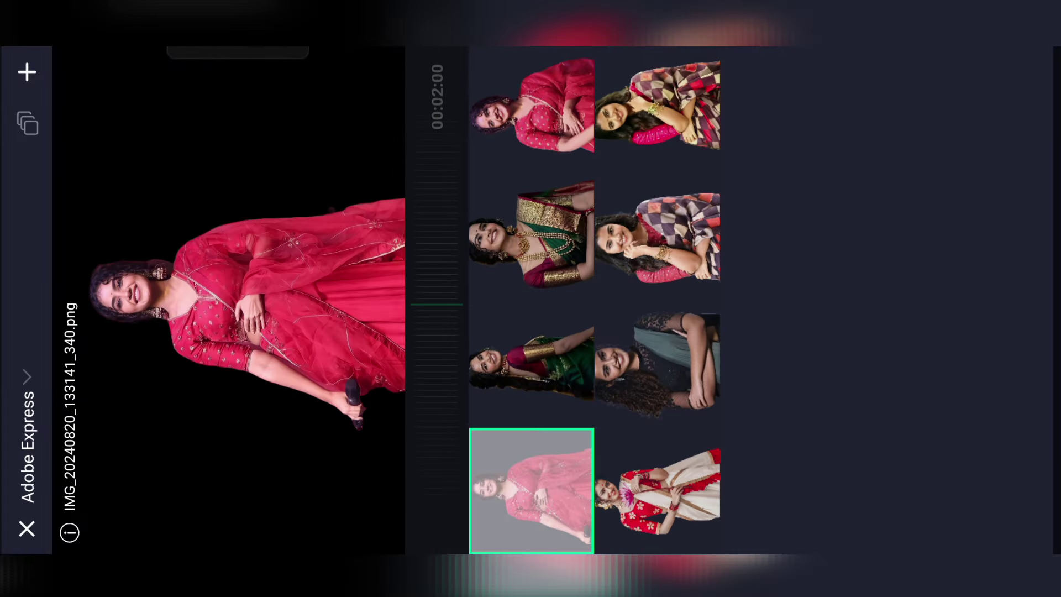
click(657, 238)
click(27, 73)
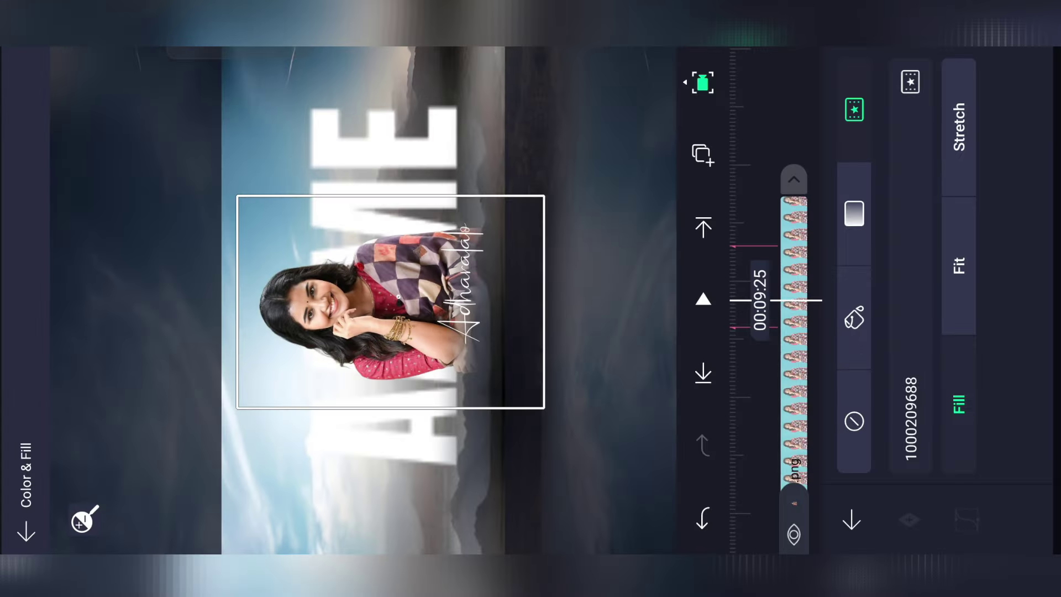
click(851, 520)
click(940, 221)
mouse_move(907, 232)
mouse_down()
mouse_move(907, 133)
mouse_move(942, 366)
mouse_up()
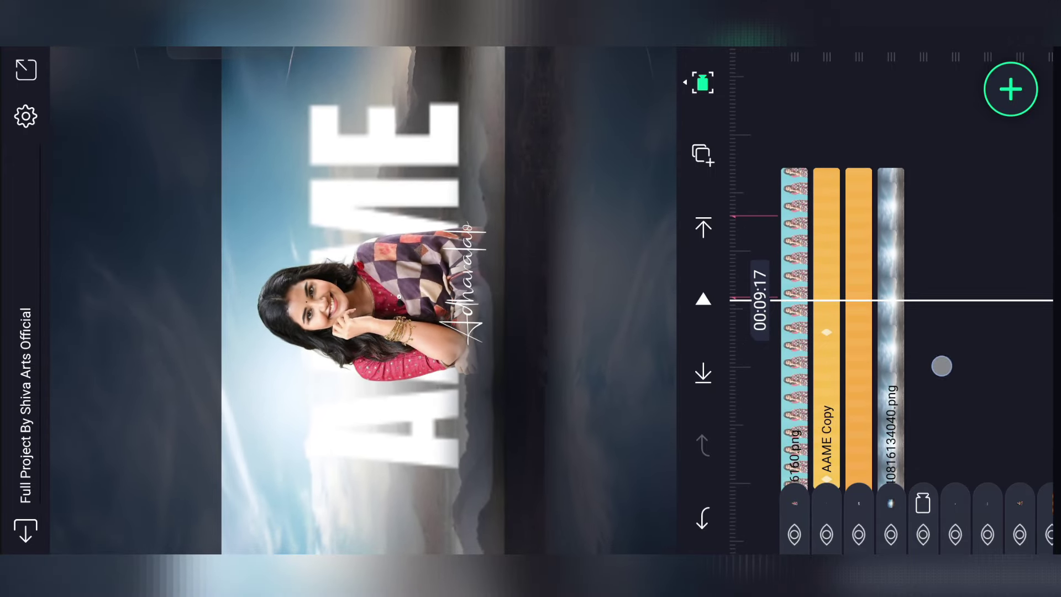
Nudge the checkered-saree photo slightly right and up, then deselect it.
click(359, 304)
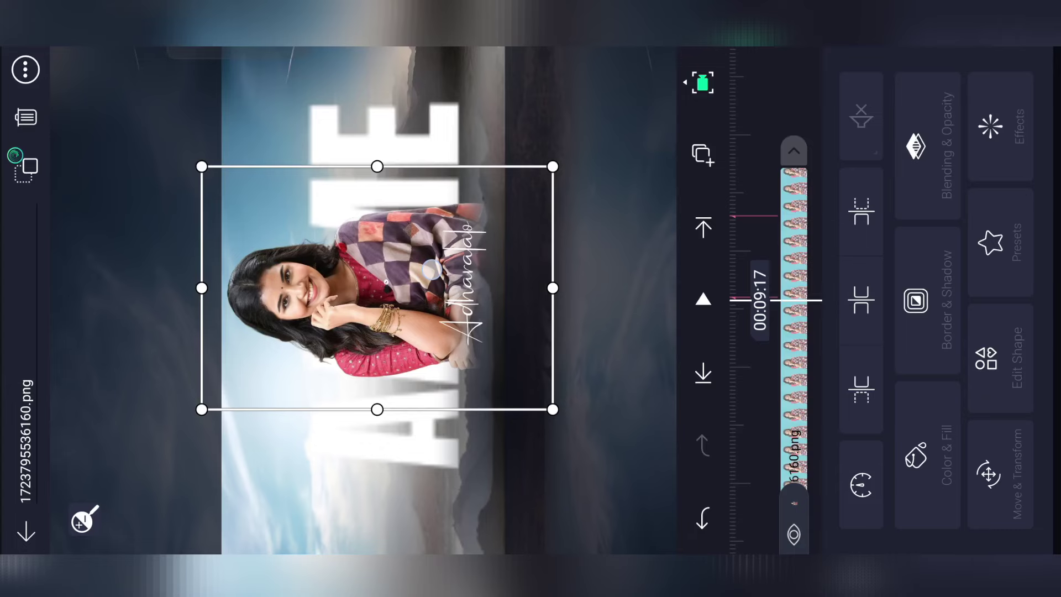
drag(431, 280, 436, 276)
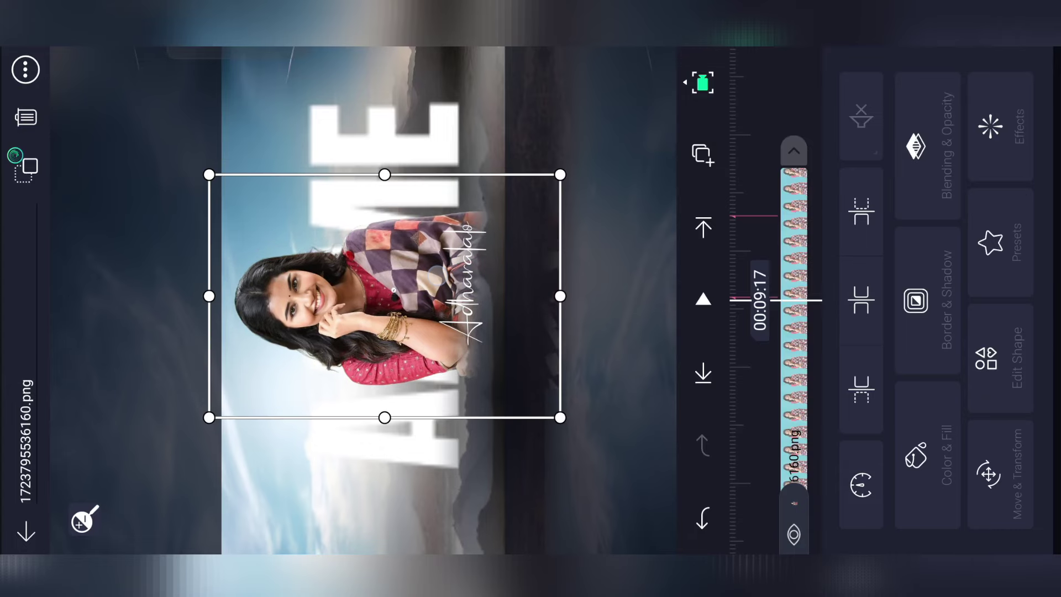
drag(912, 154, 936, 329)
drag(923, 203, 955, 476)
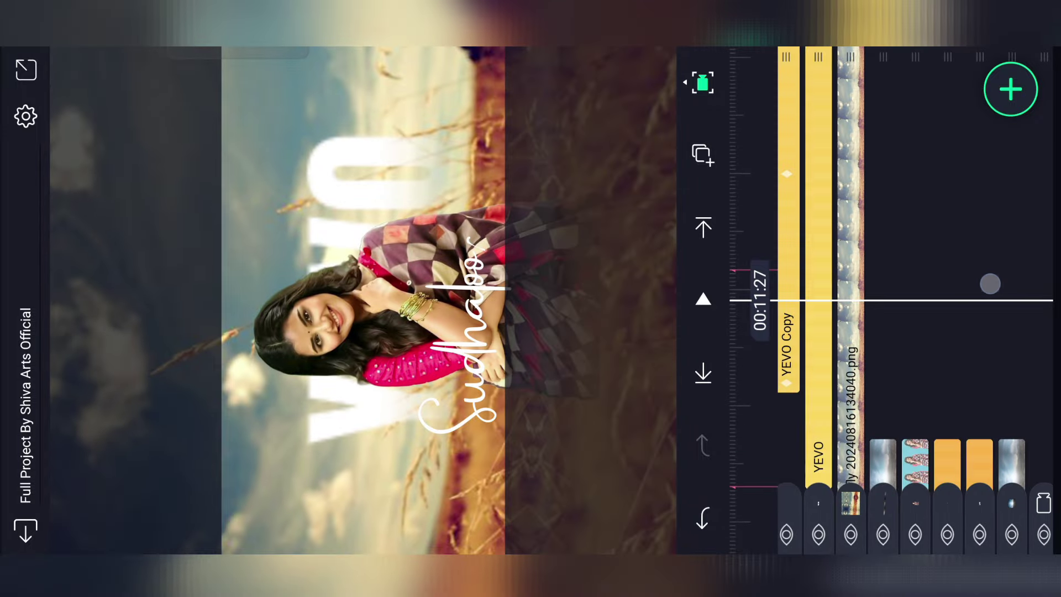